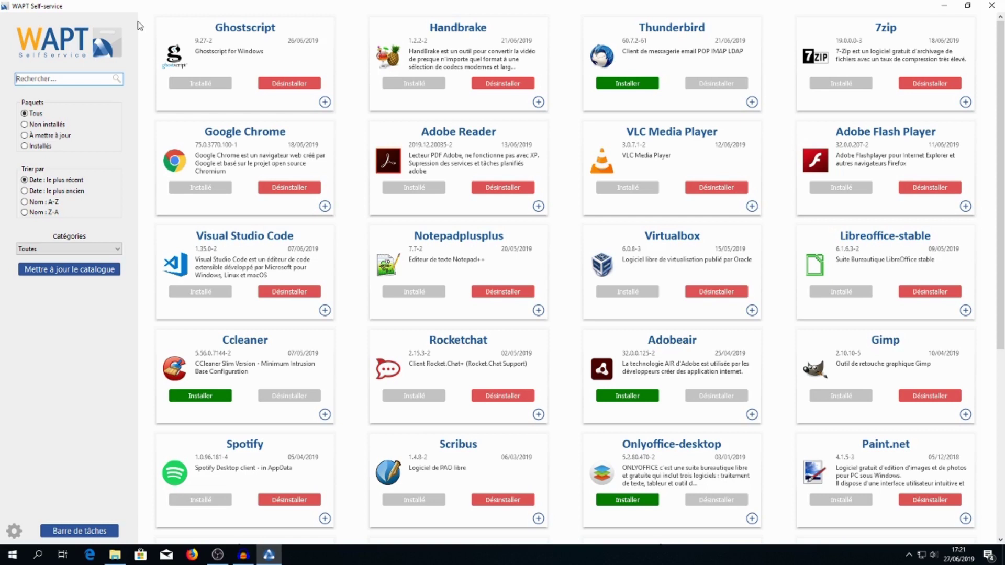
- Search the package catalogue for "chrome" and clear the search to list all packages again
click(43, 80)
text(chrome)
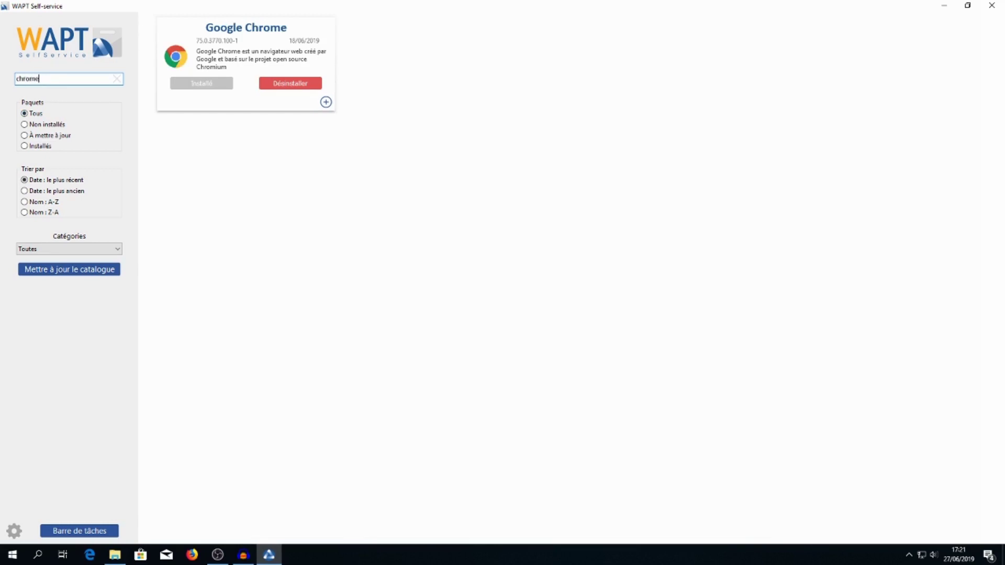
click(118, 79)
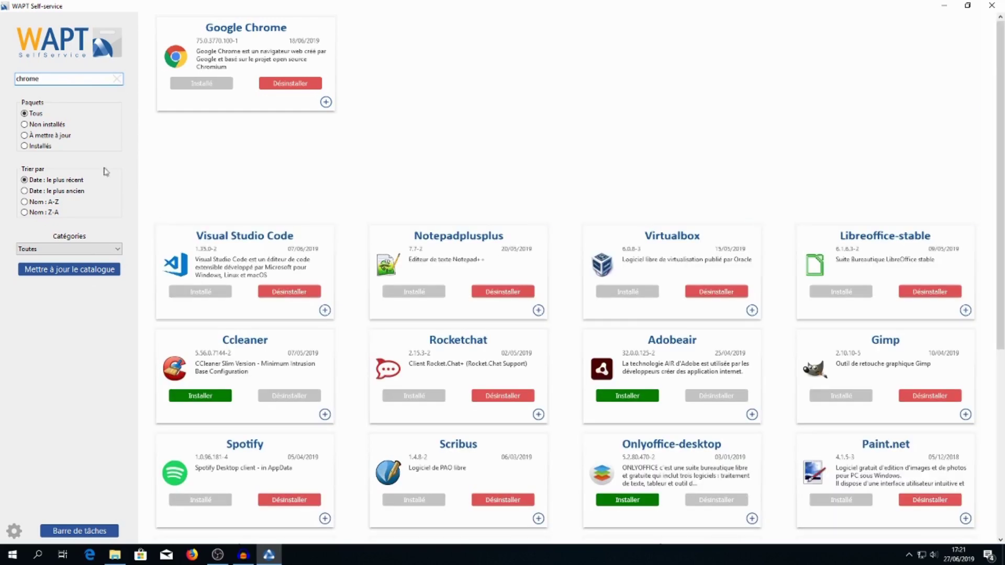
- Filter the catalogue successively by not-installed packages, packages needing an update, and installed packages
click(28, 125)
click(28, 126)
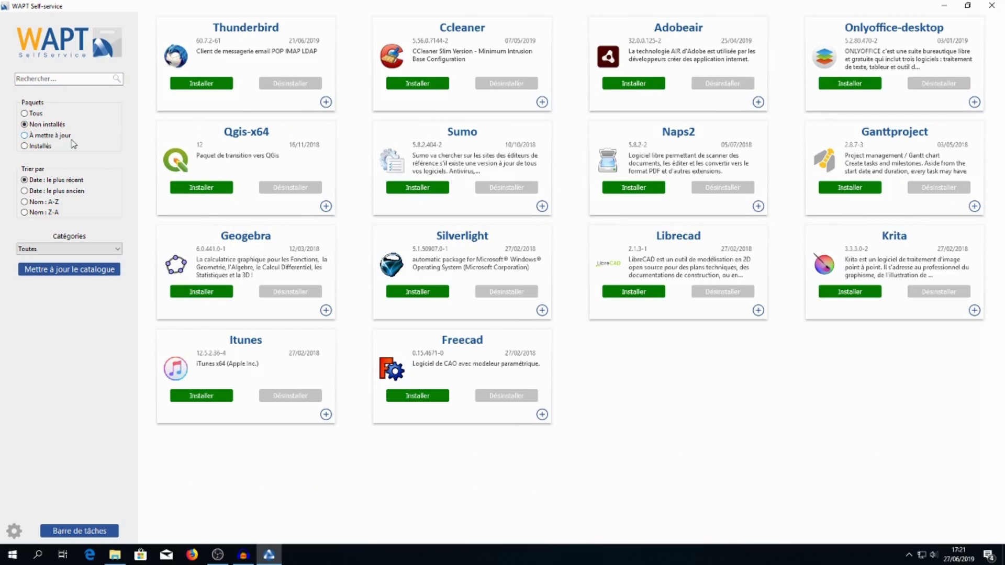
click(33, 136)
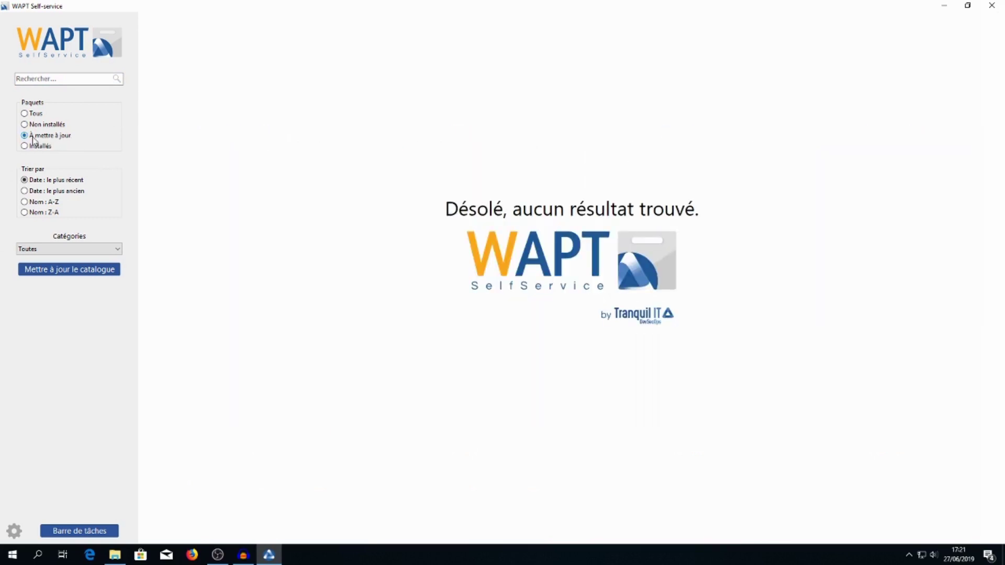
click(32, 148)
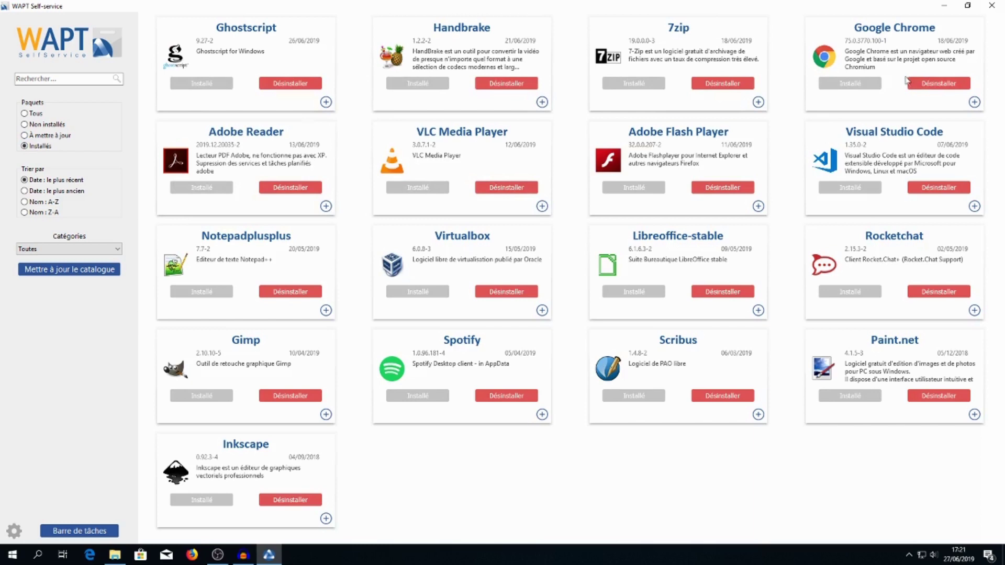
- Review Google Chrome's detailed package information and uninstall Google Chrome
click(974, 103)
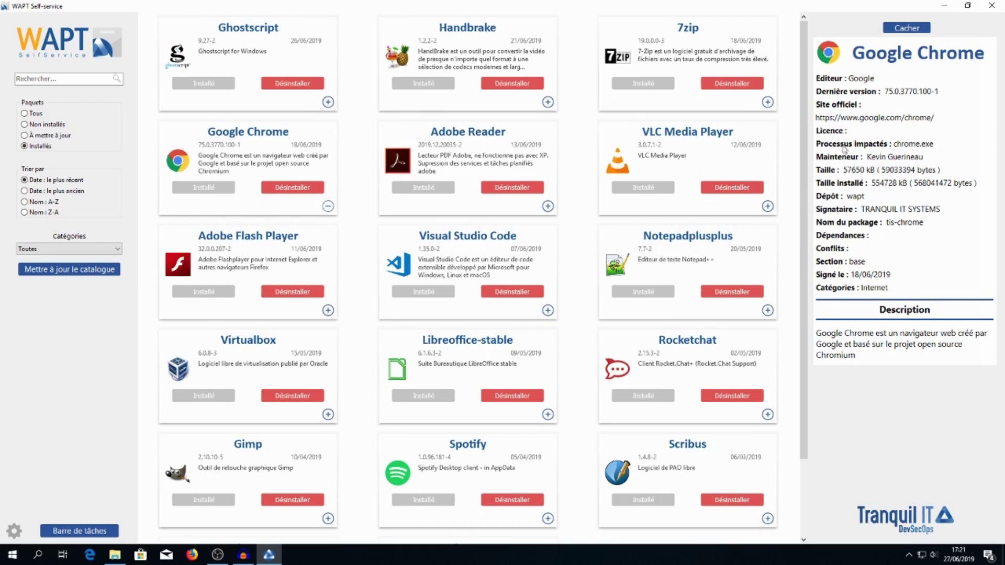
click(909, 29)
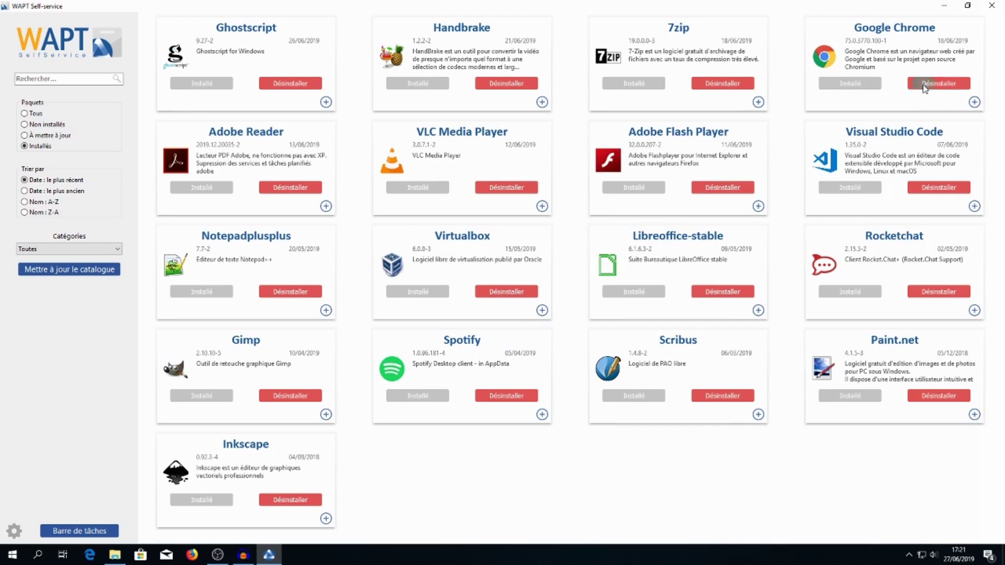
click(924, 85)
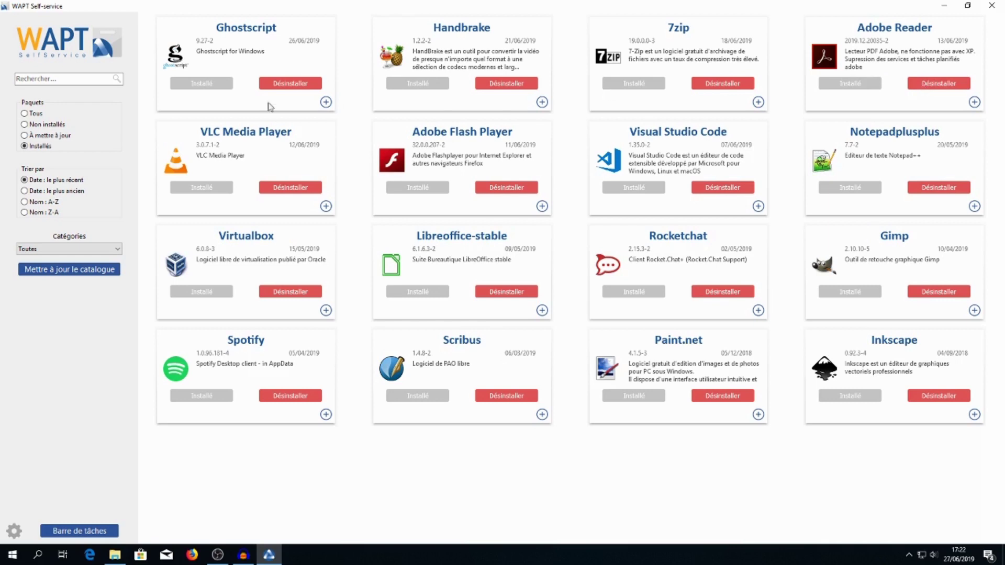
- View the not-installed packages, and the installed packages sorted by oldest date, resetting the catalogue to its default listing after each
click(26, 124)
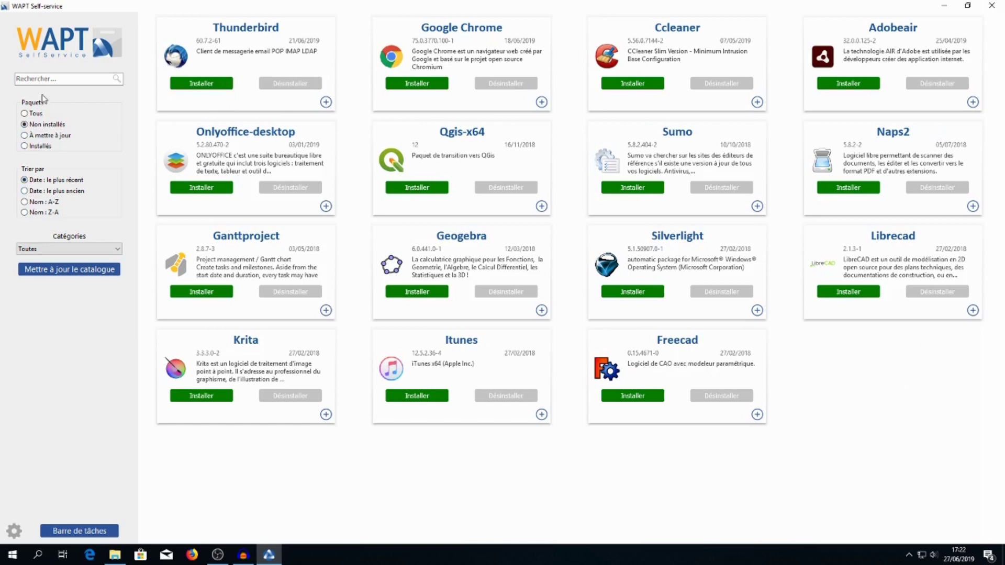
click(64, 50)
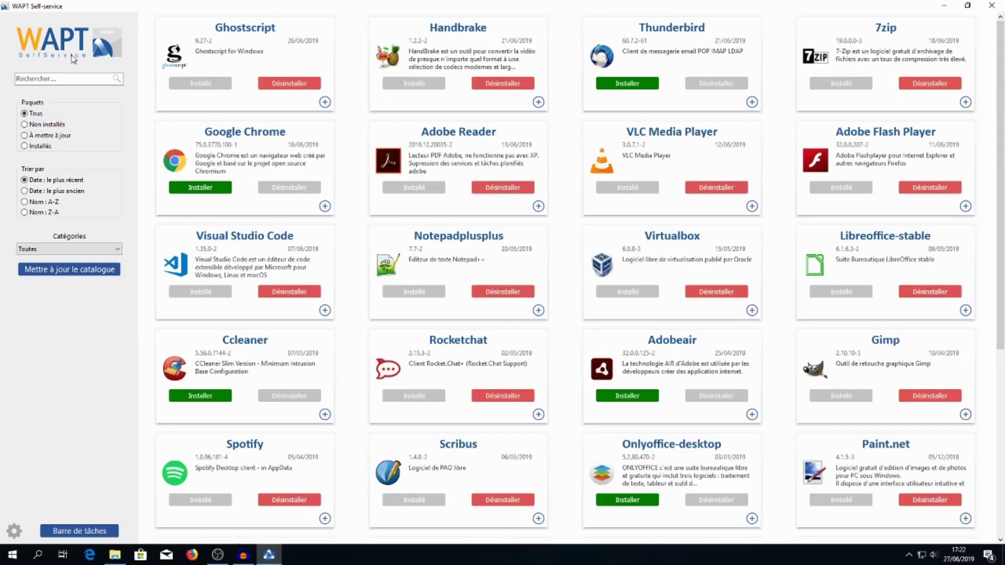
click(24, 191)
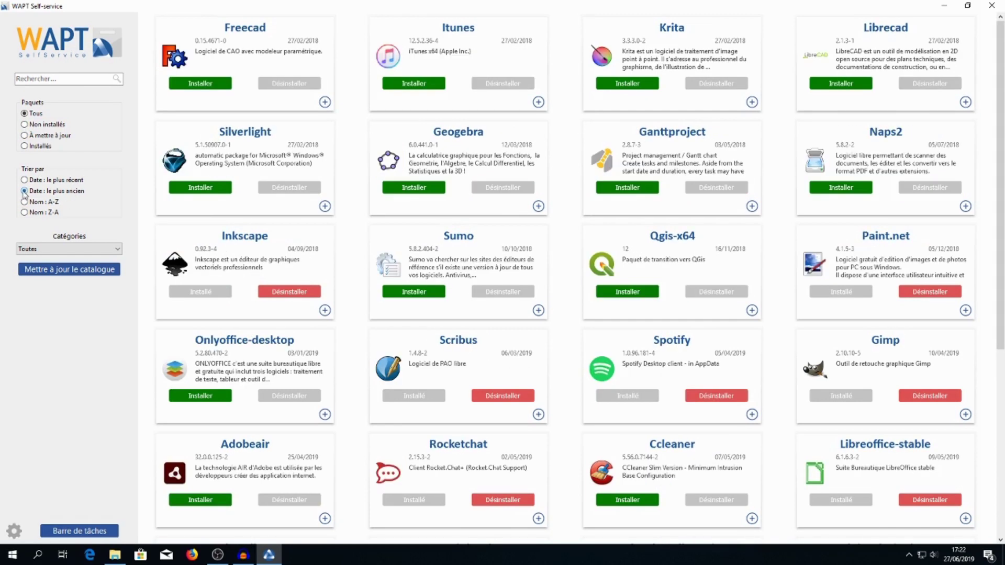
click(25, 146)
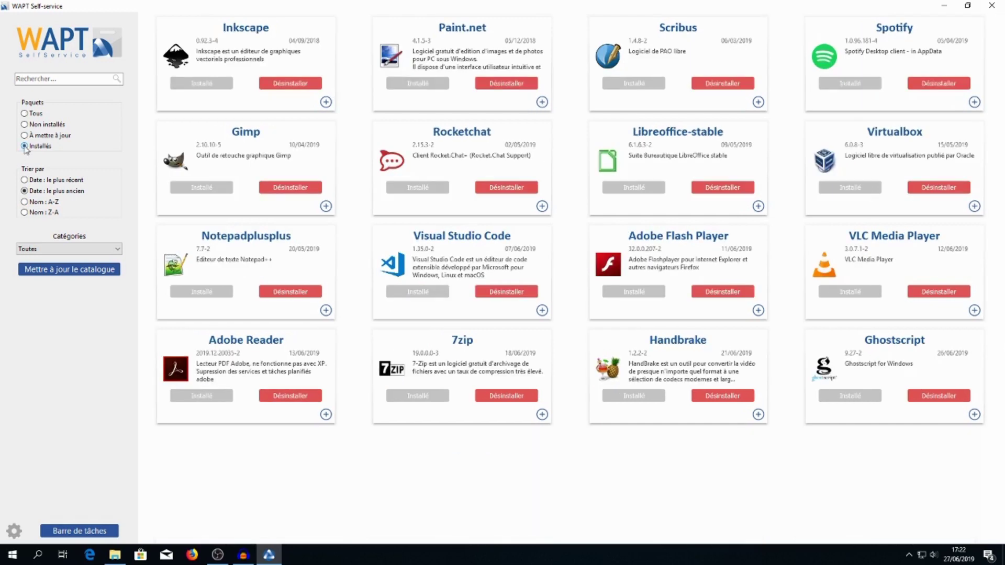
click(59, 42)
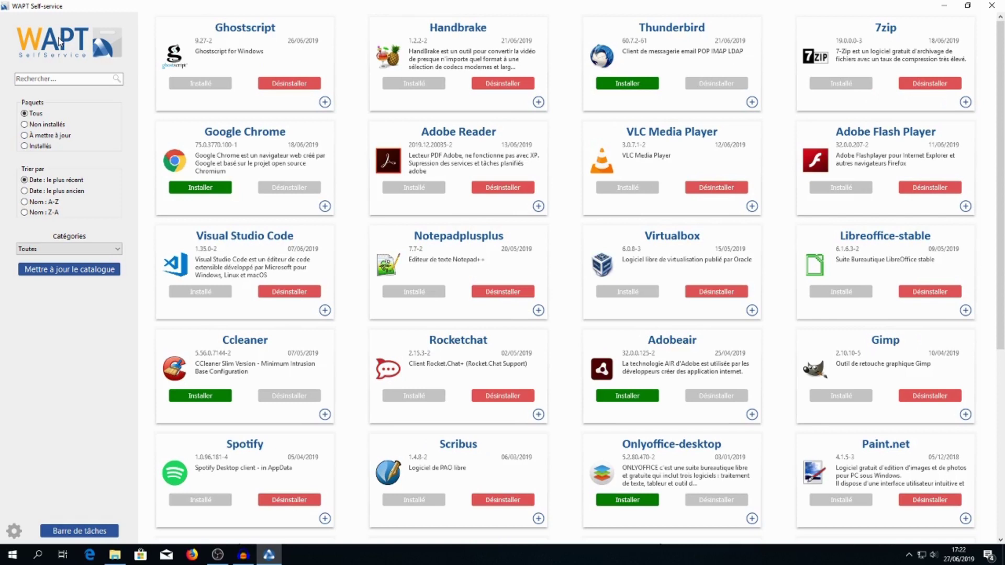
- Filter the catalogue to the Internet category and install Google Chrome
click(54, 250)
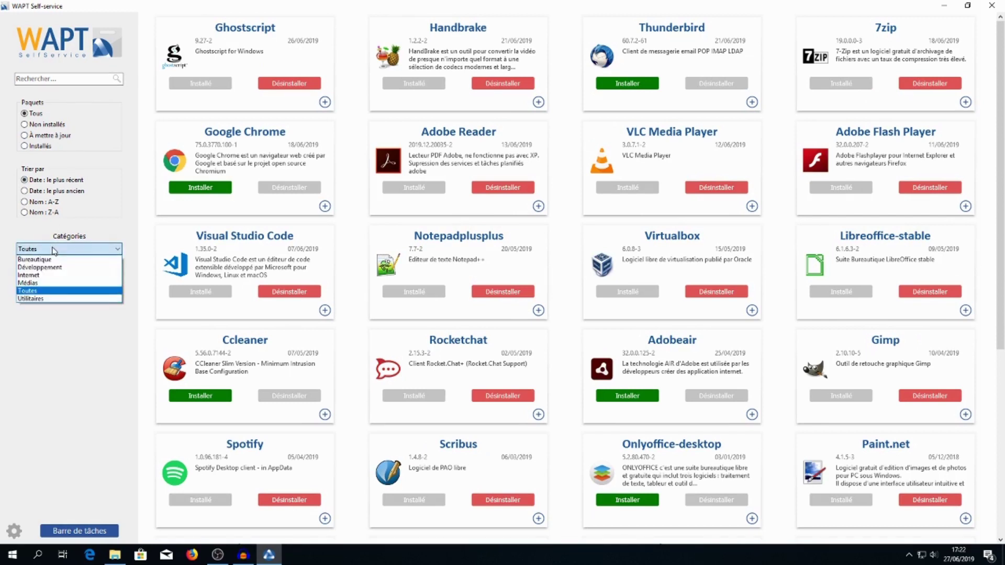
click(39, 275)
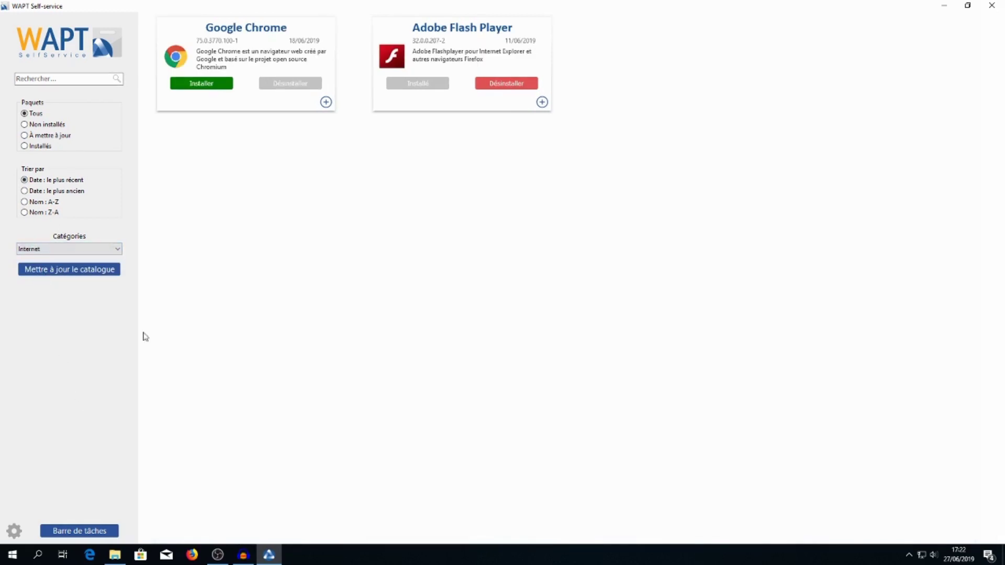
click(227, 84)
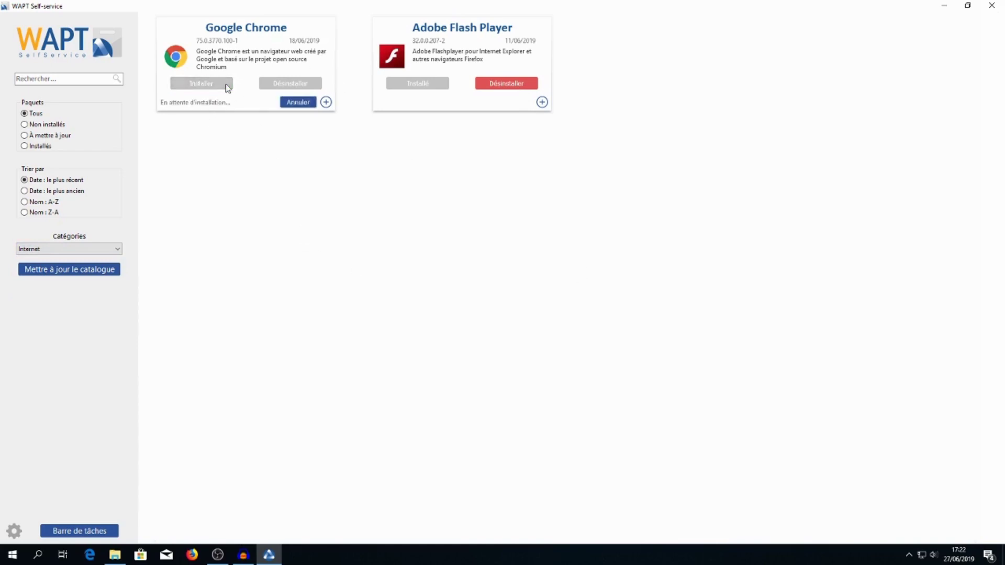
- Check the task list and update the package catalogue, returning to the full default listing without the task list
click(68, 532)
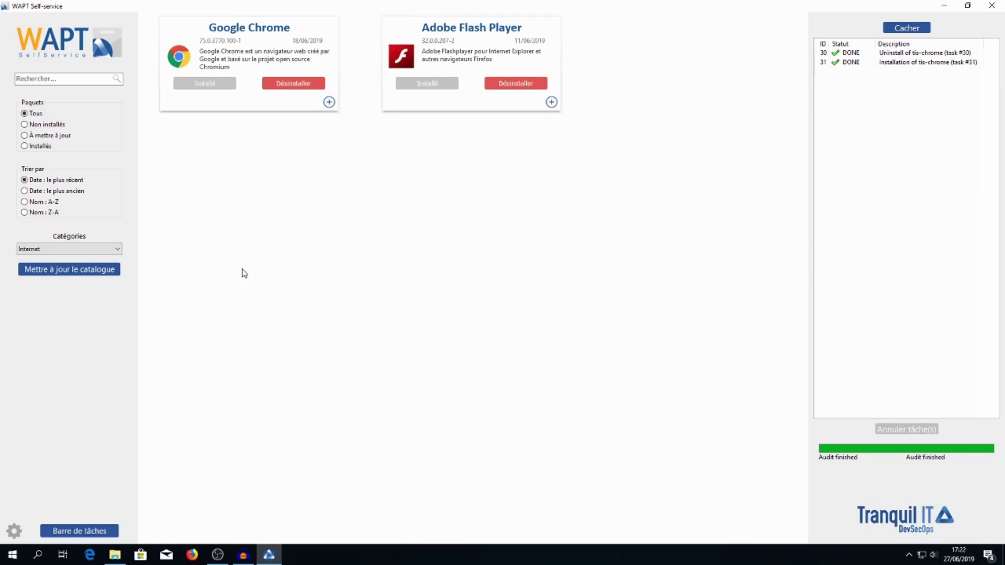
click(64, 274)
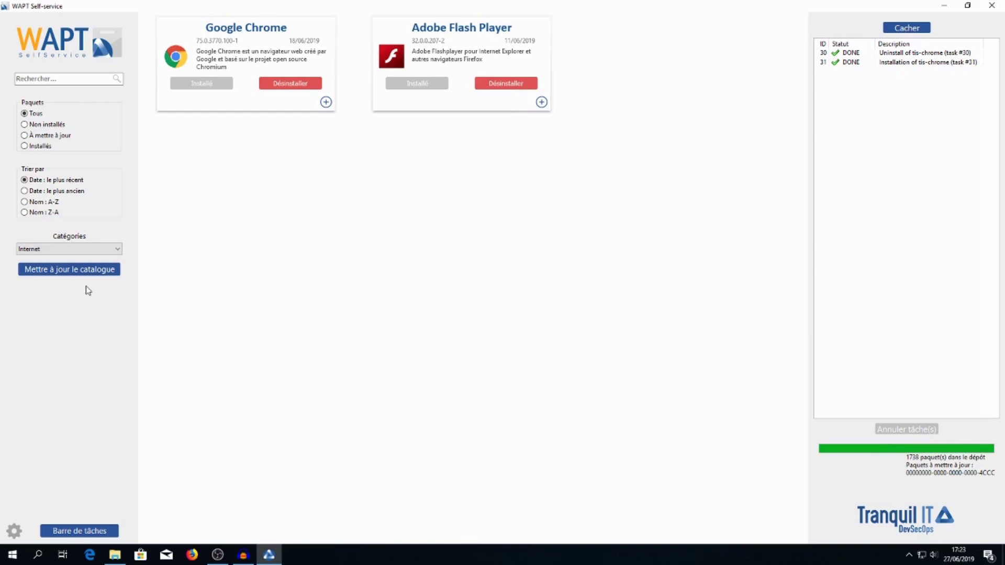
click(60, 47)
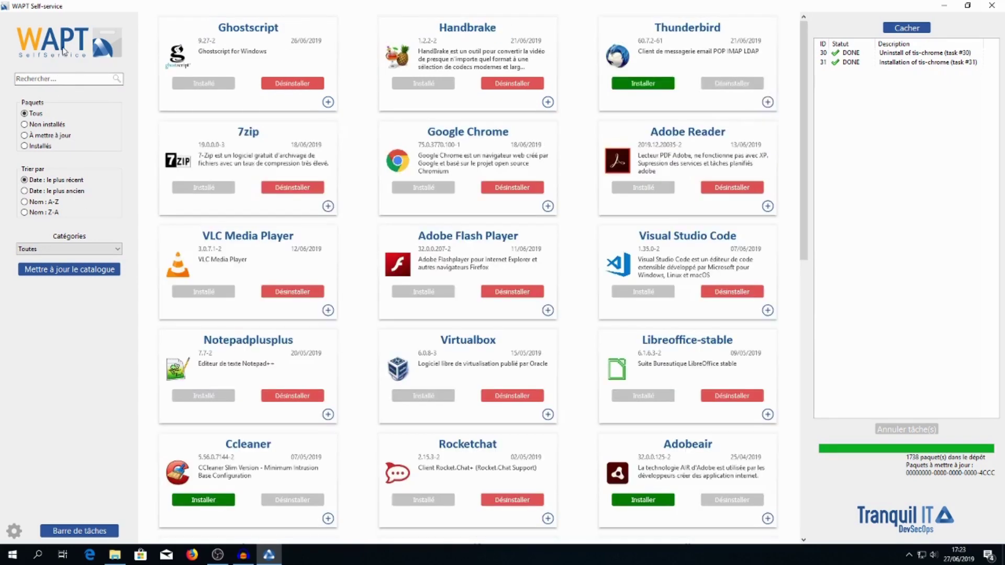
click(896, 27)
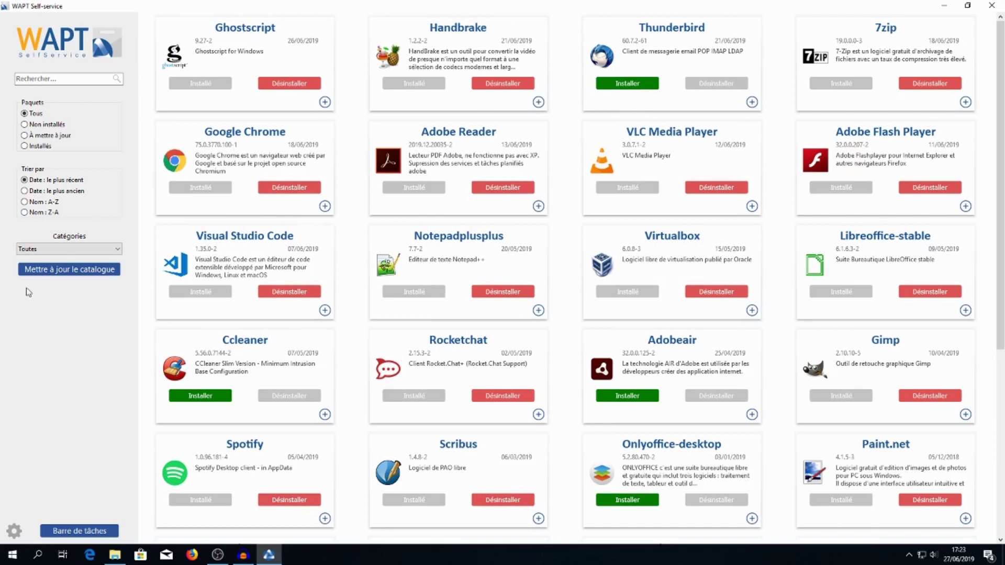
- Check the language setting without changing it and browse the full package catalogue
click(14, 531)
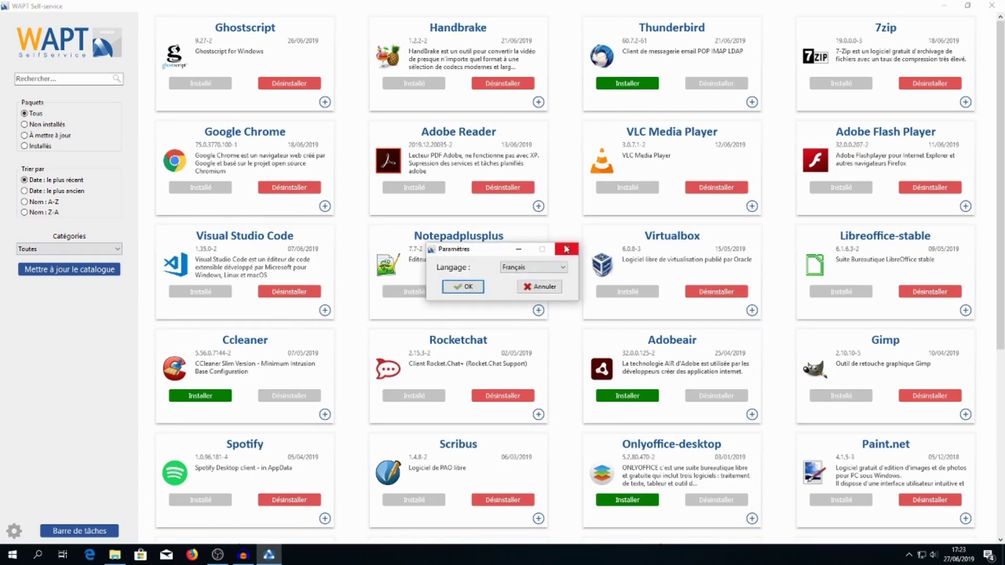
click(566, 250)
scroll(306, 303, down, 10)
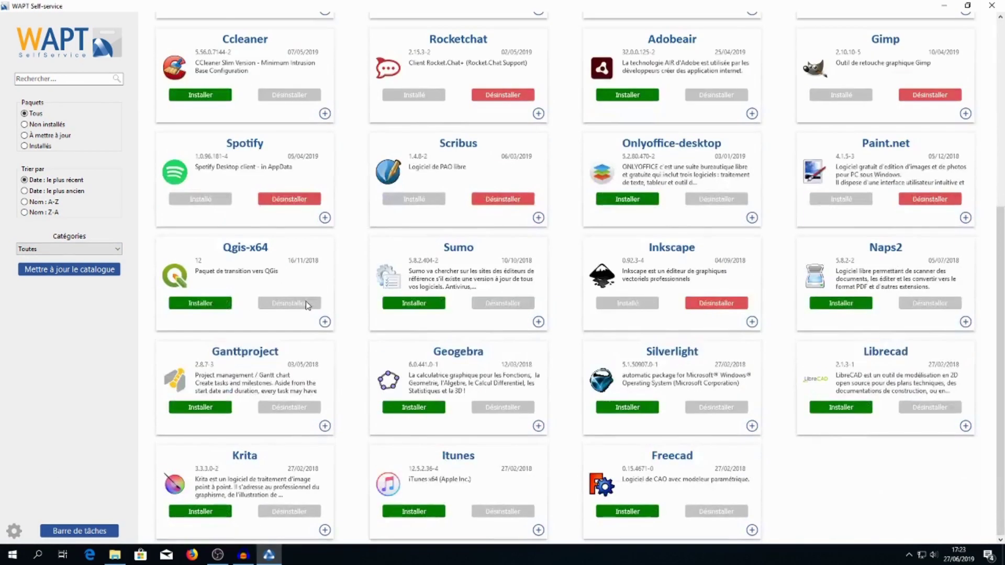
scroll(305, 302, up, 10)
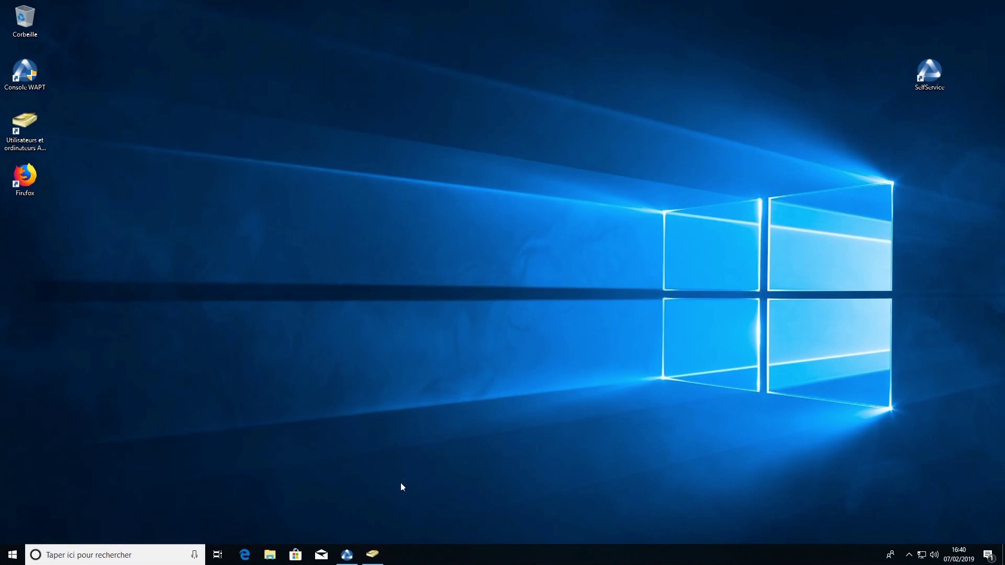
- Switch to Active Directory Users and Computers and check the members of the compta security group
click(372, 554)
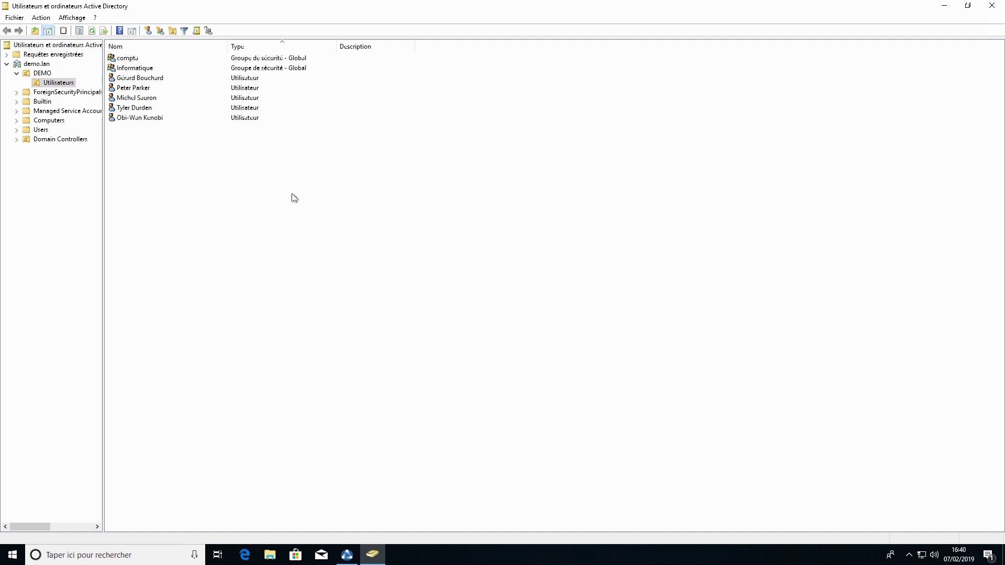
double_click(133, 59)
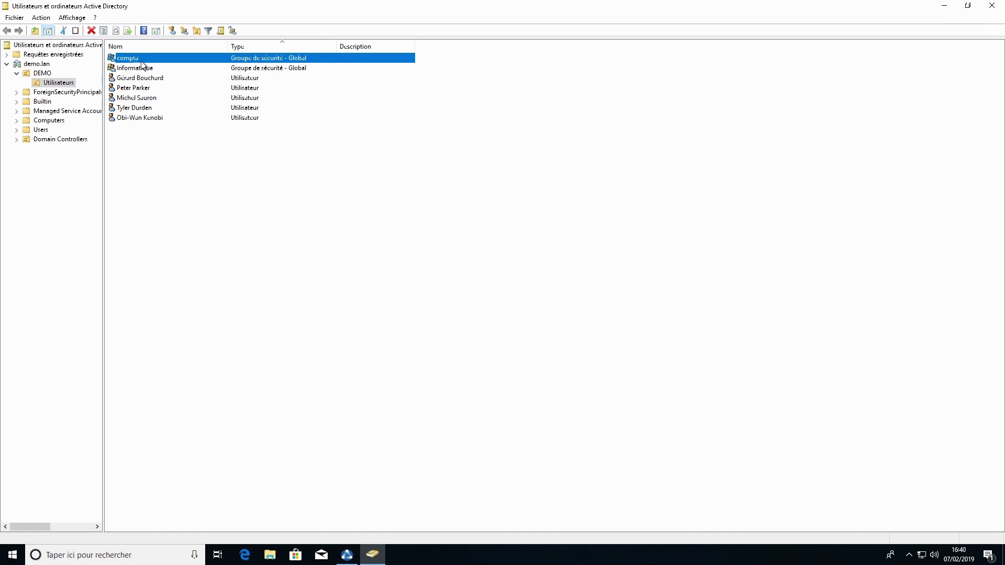
click(418, 177)
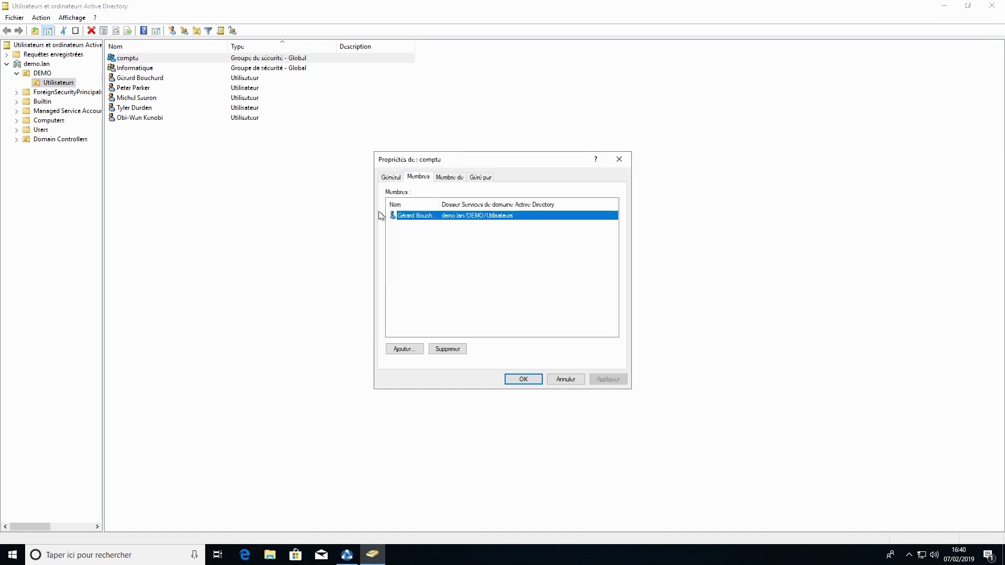
click(625, 160)
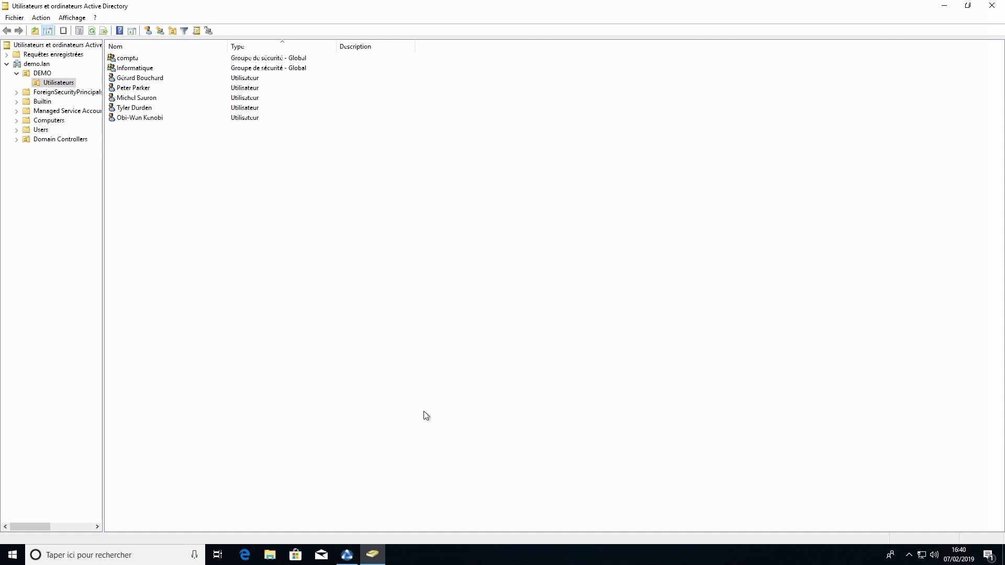
- Switch to the WAPT console and start a new self-service rules package named Nantes
click(347, 554)
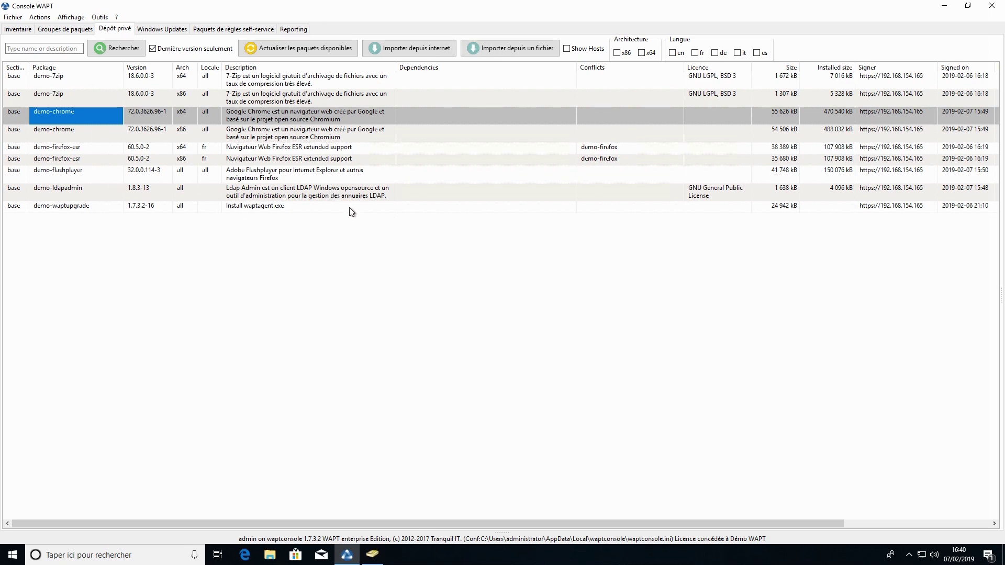
click(217, 30)
click(225, 46)
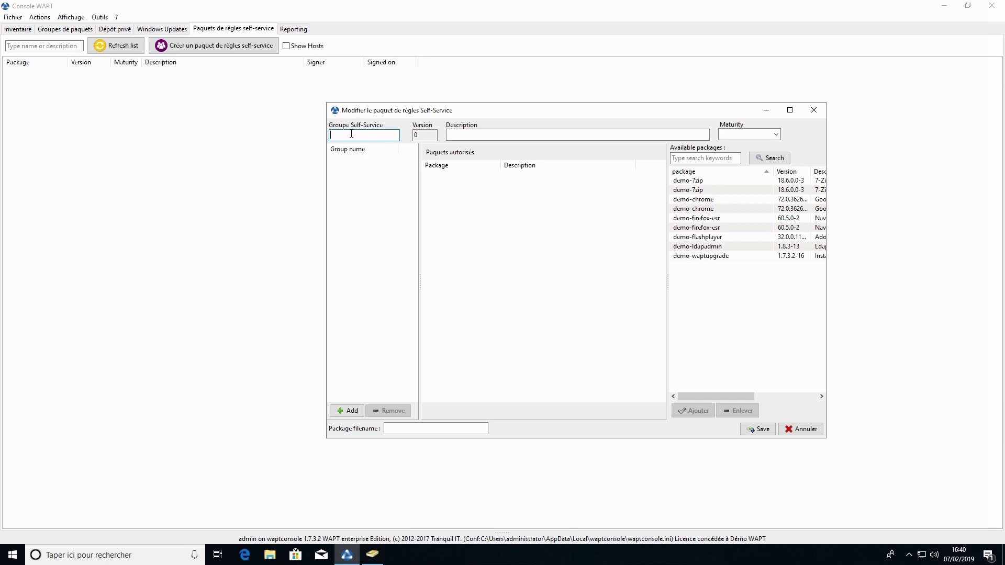
text(Nantes)
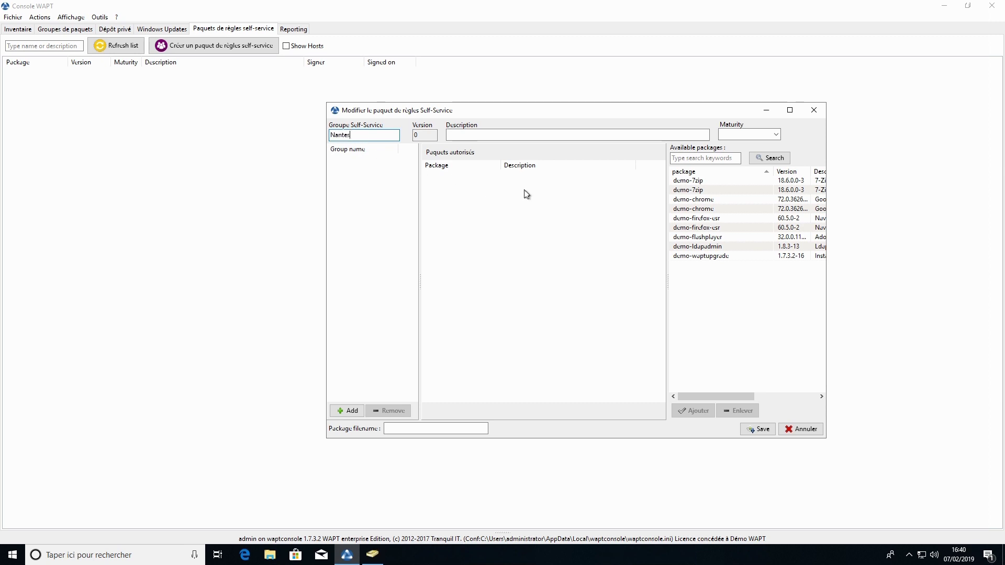
- Add a group named compta to the Nantes self-service rules package
click(351, 411)
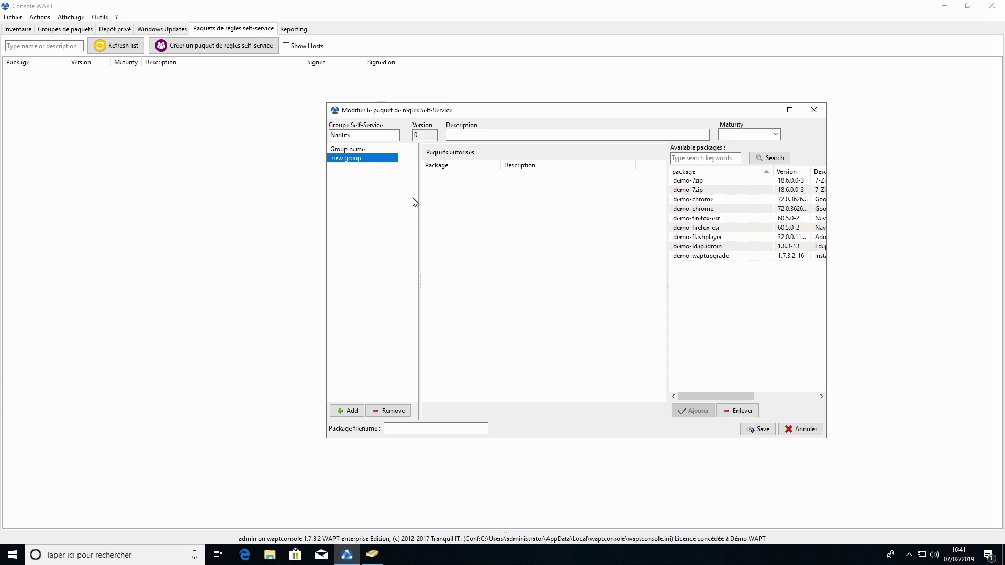
key(F2)
text(compta)
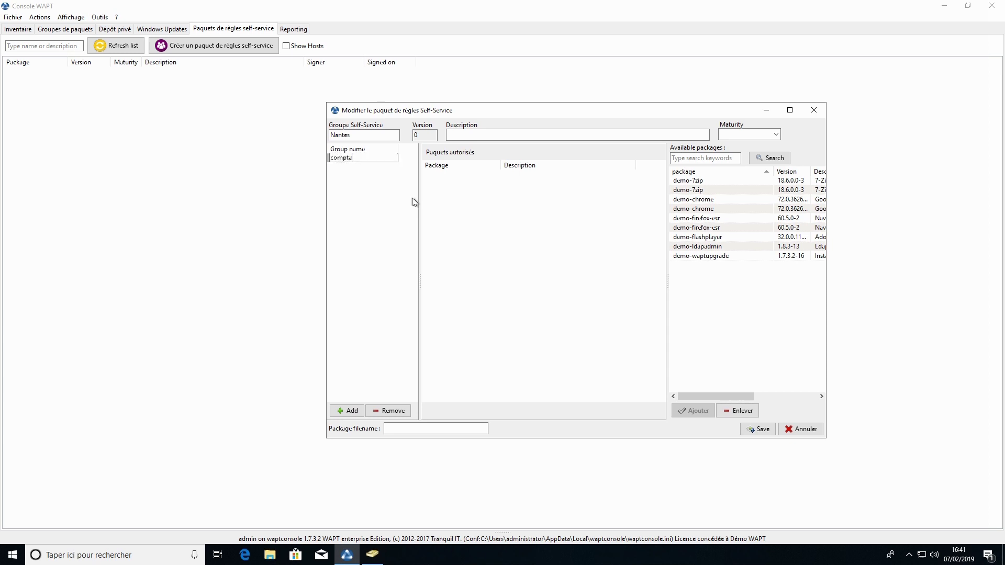
key(Return)
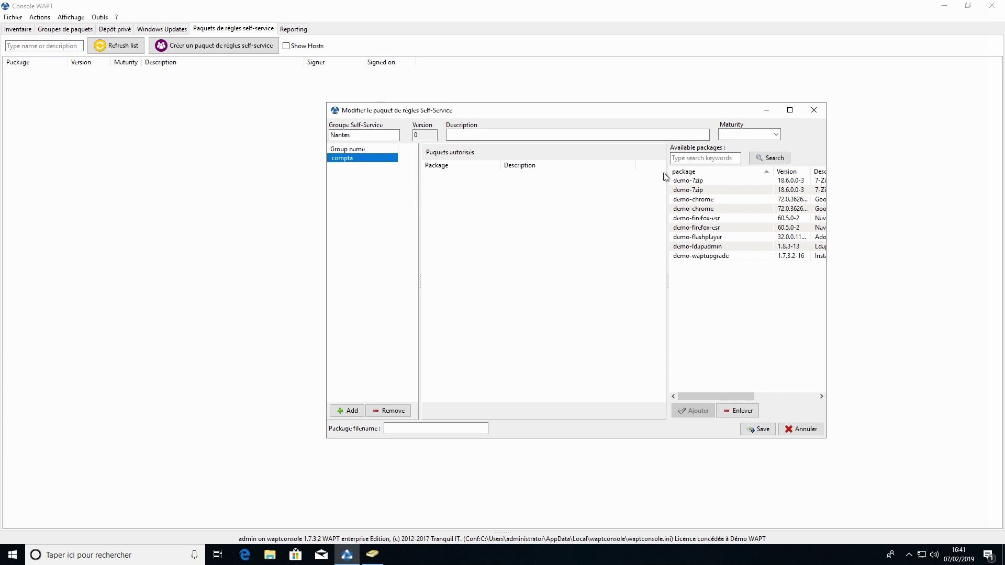
- Authorize the demo-chrome and demo-firefox-esr packages for the compta group
drag(689, 204, 624, 224)
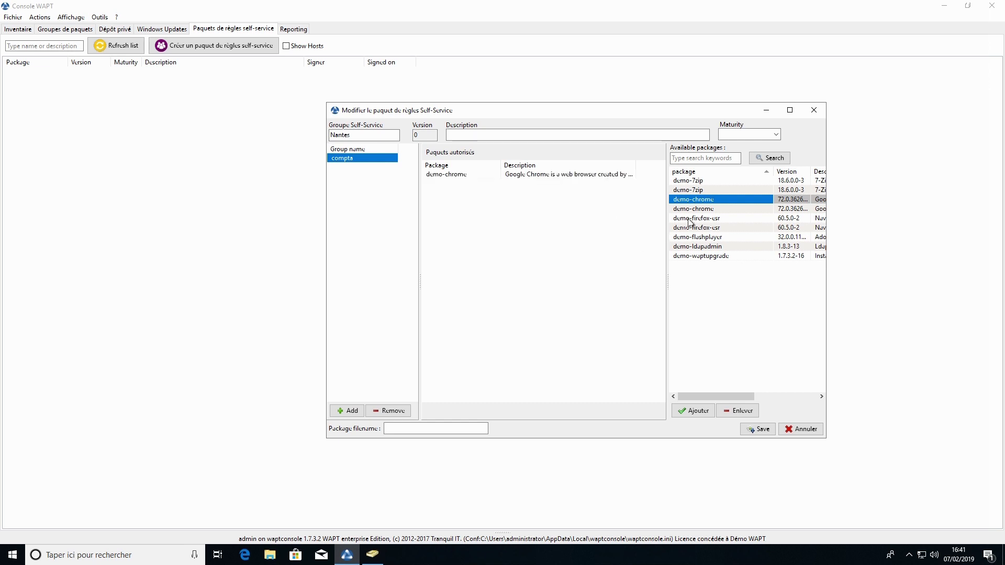
drag(690, 224, 575, 314)
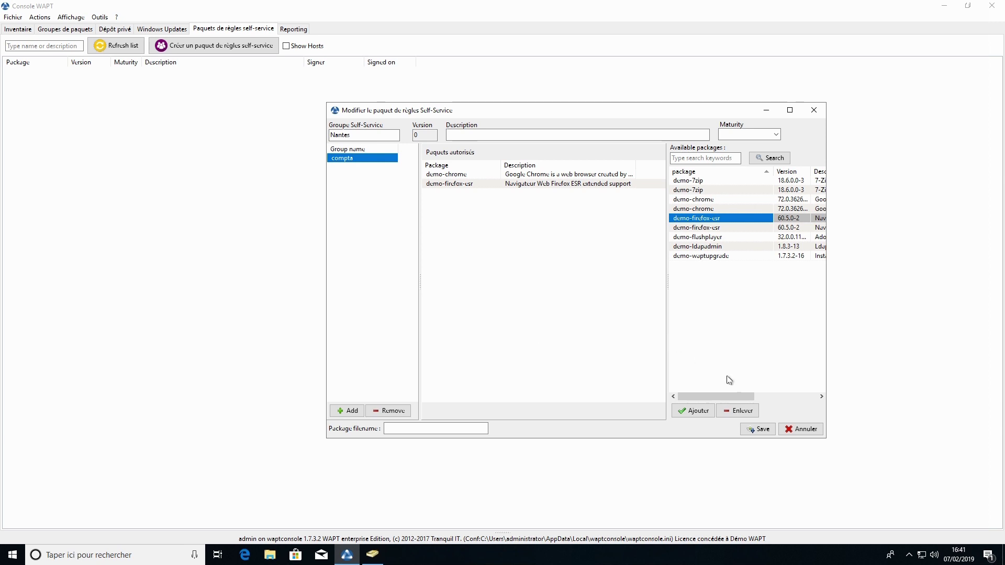
- Save the Nantes rules package, add it to the required packages of serveur-wapt.demo.lan, and save the machine configuration
click(754, 428)
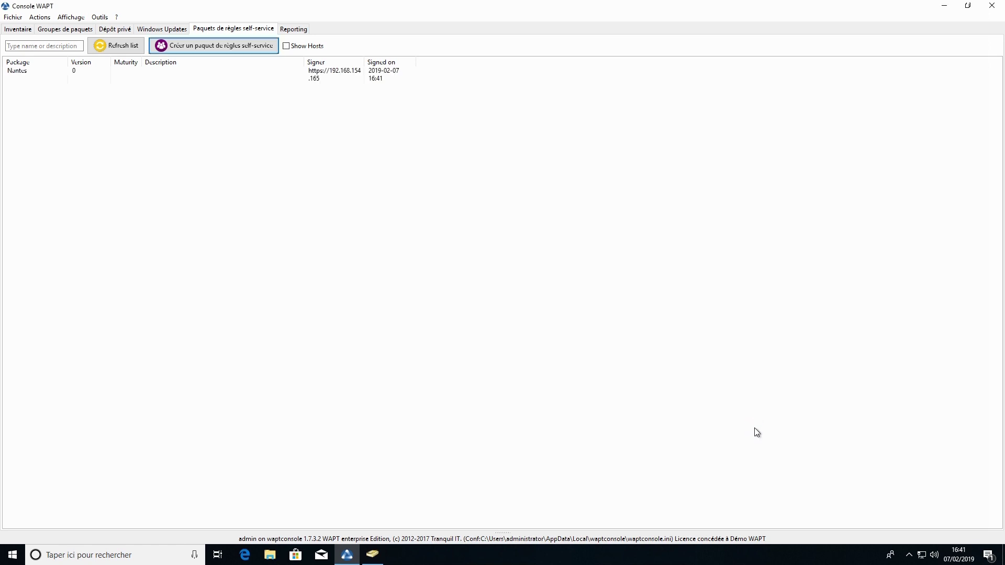
click(13, 30)
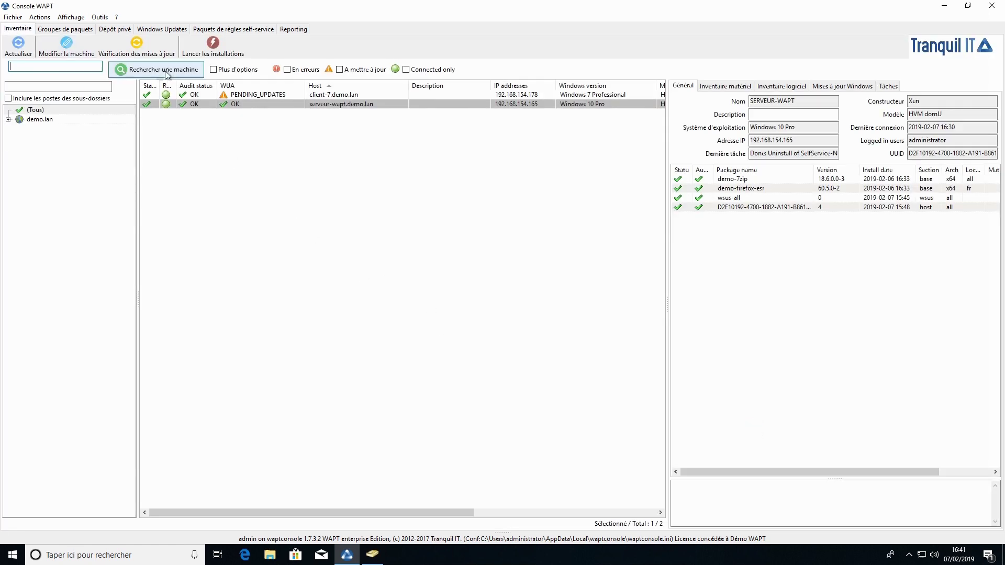
double_click(247, 104)
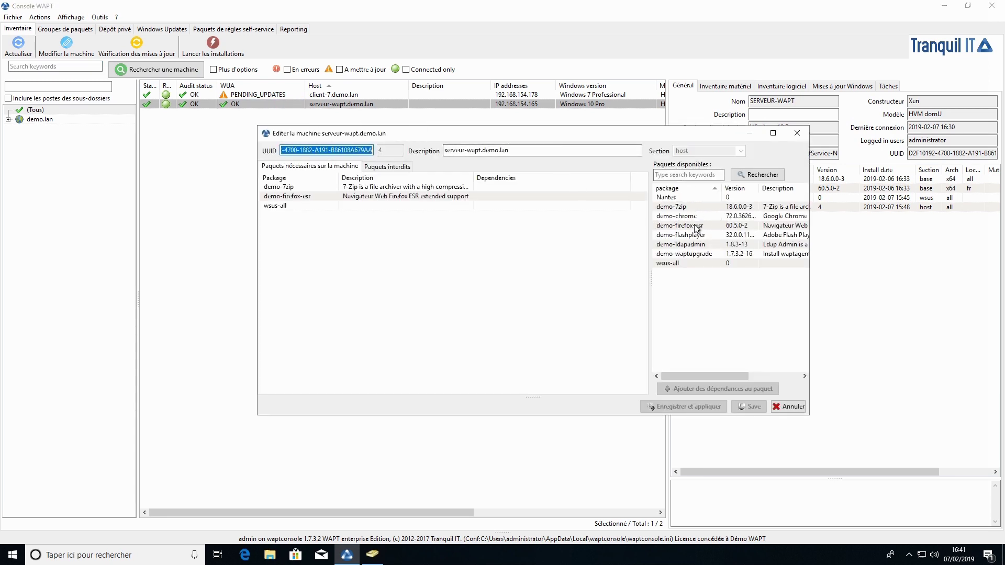
double_click(666, 197)
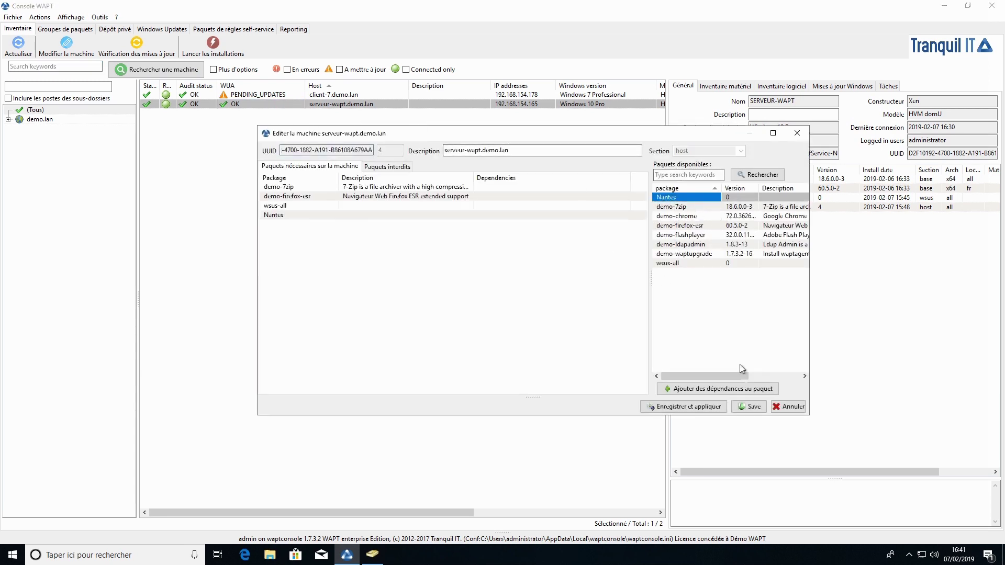
click(749, 408)
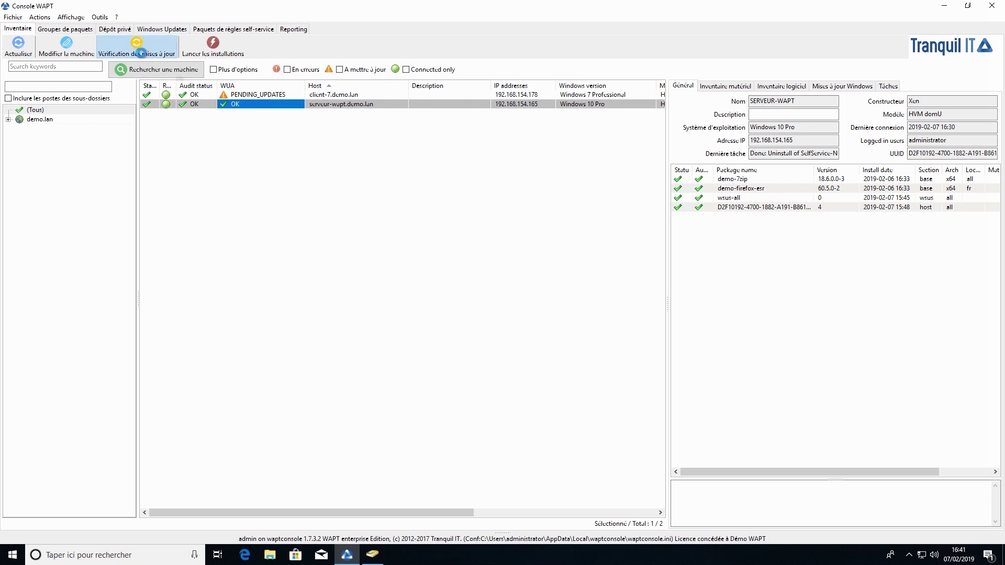
- Run an update check on serveur-wapt.demo.lan, launch its pending installations, and minimize the console
click(137, 46)
click(481, 283)
click(571, 278)
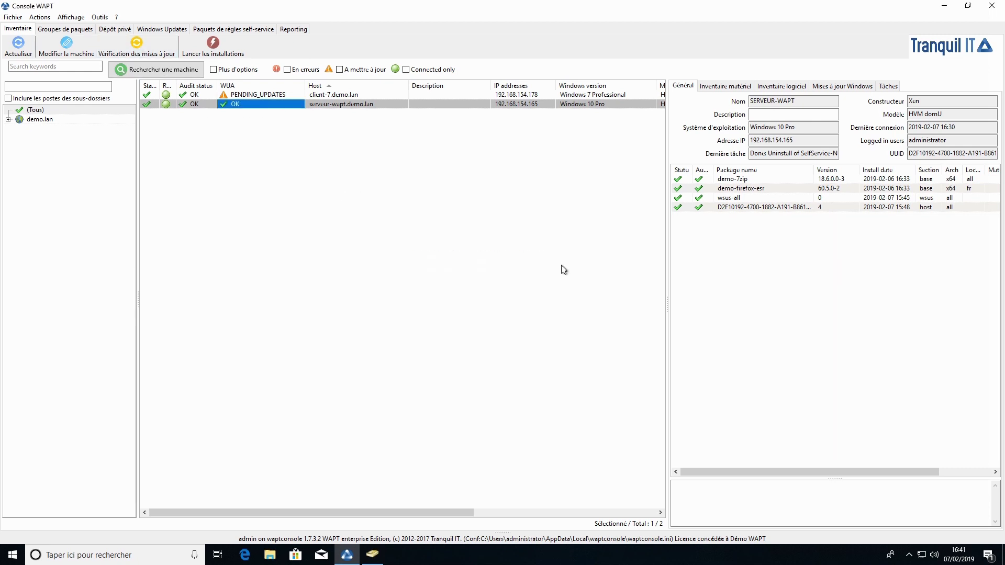
click(228, 46)
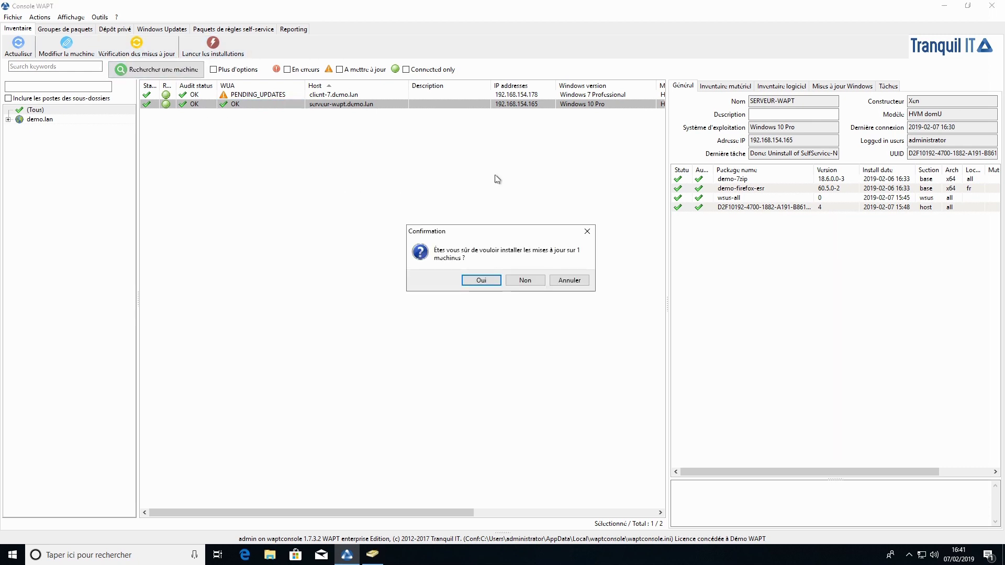
click(489, 281)
click(575, 276)
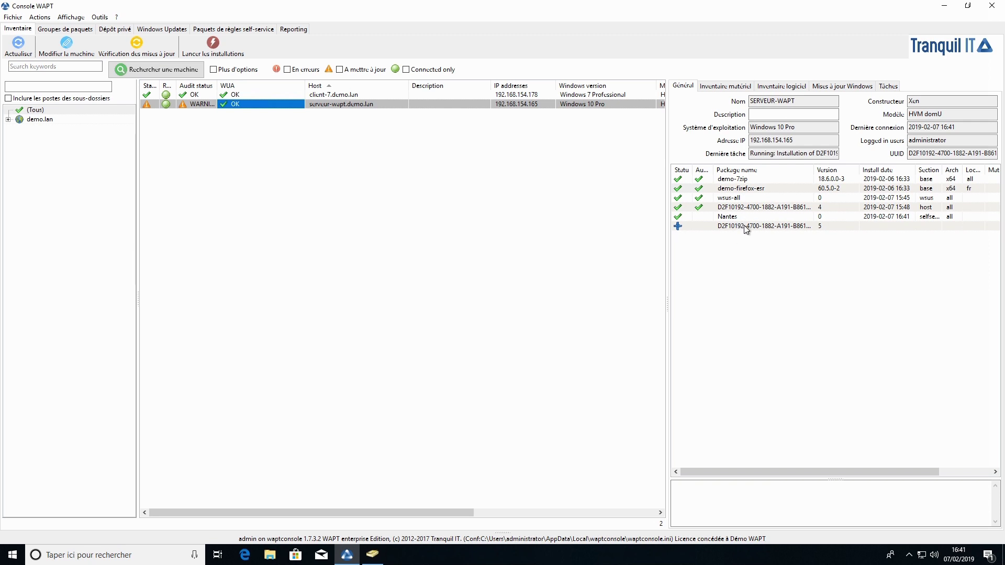
click(945, 5)
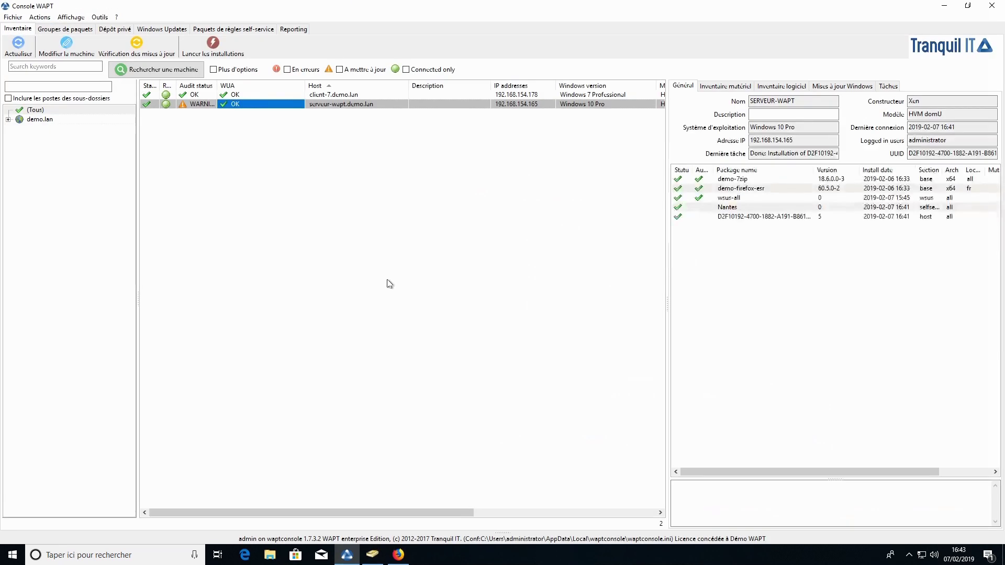
- Reopen the Nantes self-service rules package for editing and add a group named communication
click(237, 30)
double_click(47, 77)
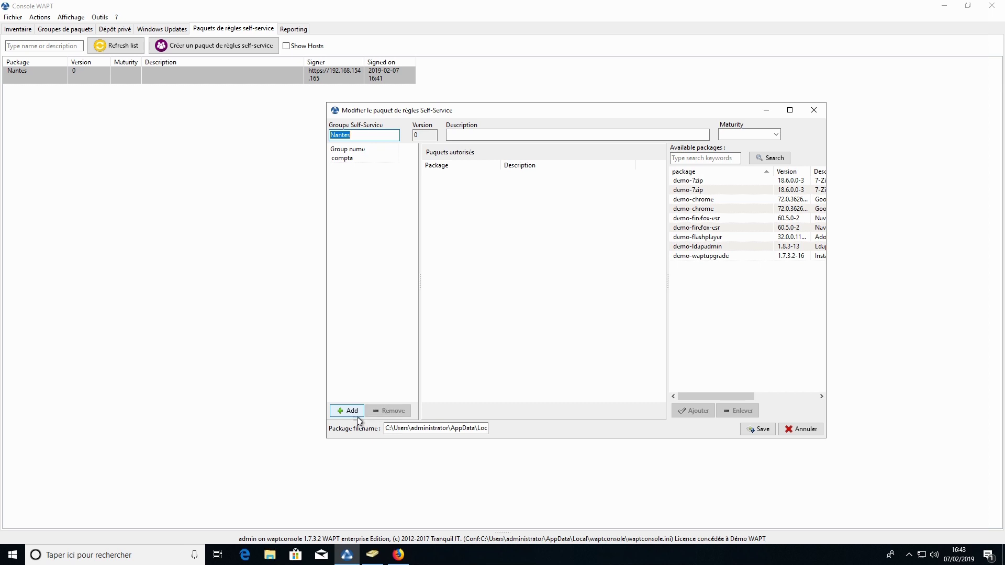
click(364, 158)
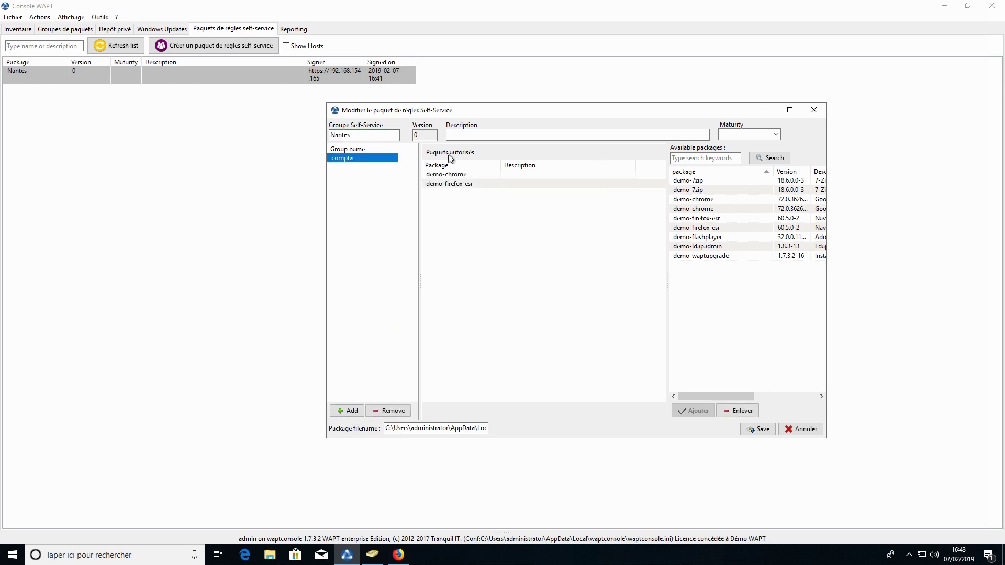
click(347, 411)
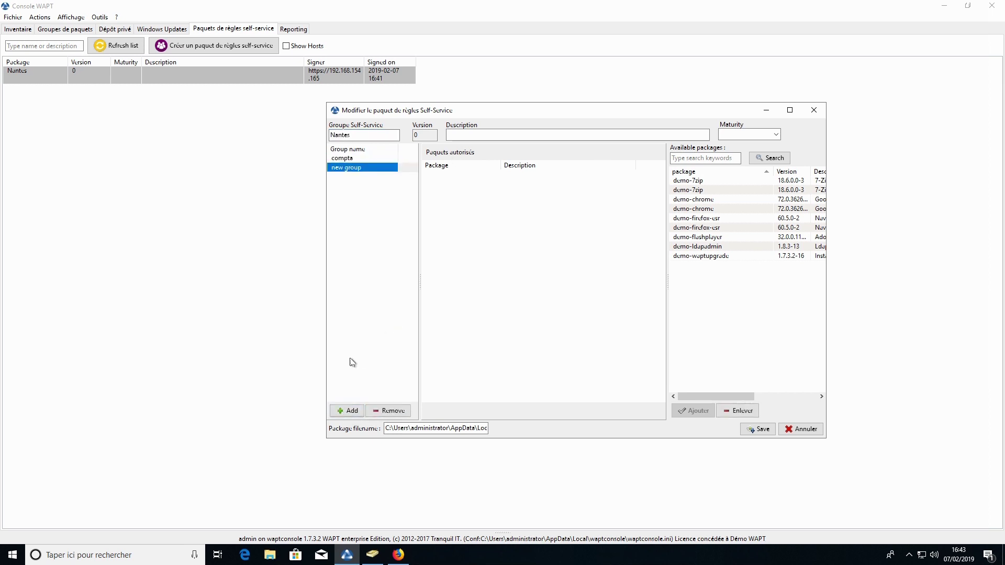
click(363, 173)
text(communication)
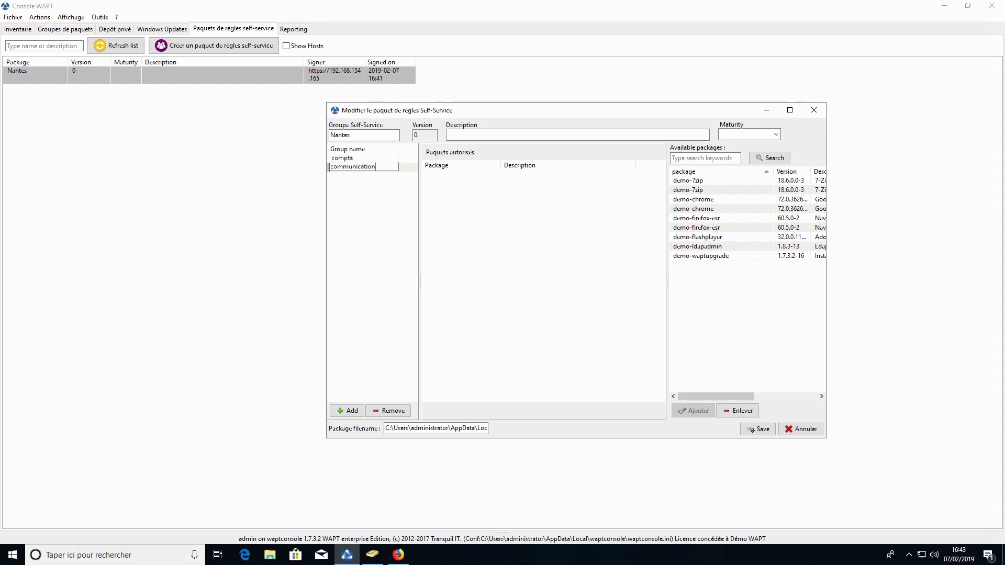
key(Return)
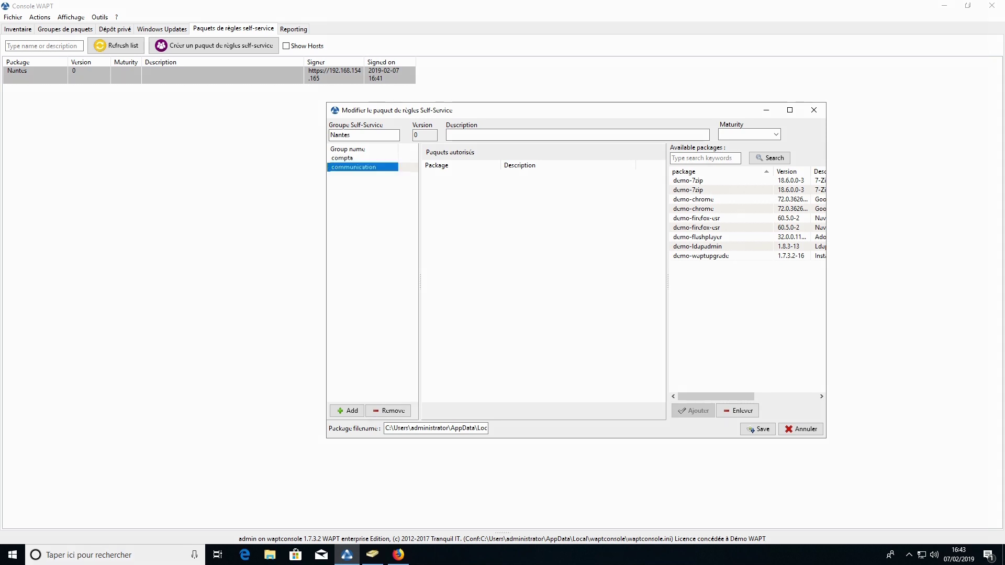
- Authorize demo-firefox-esr, demo-7zip and demo-chrome for the communication group and save the Nantes rules package
click(707, 183)
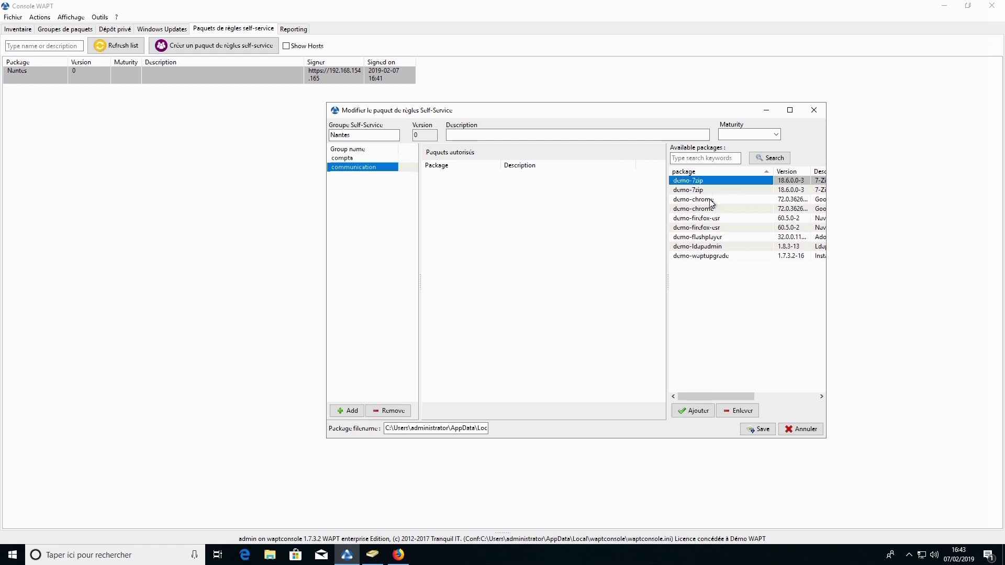
drag(696, 218, 590, 242)
double_click(694, 190)
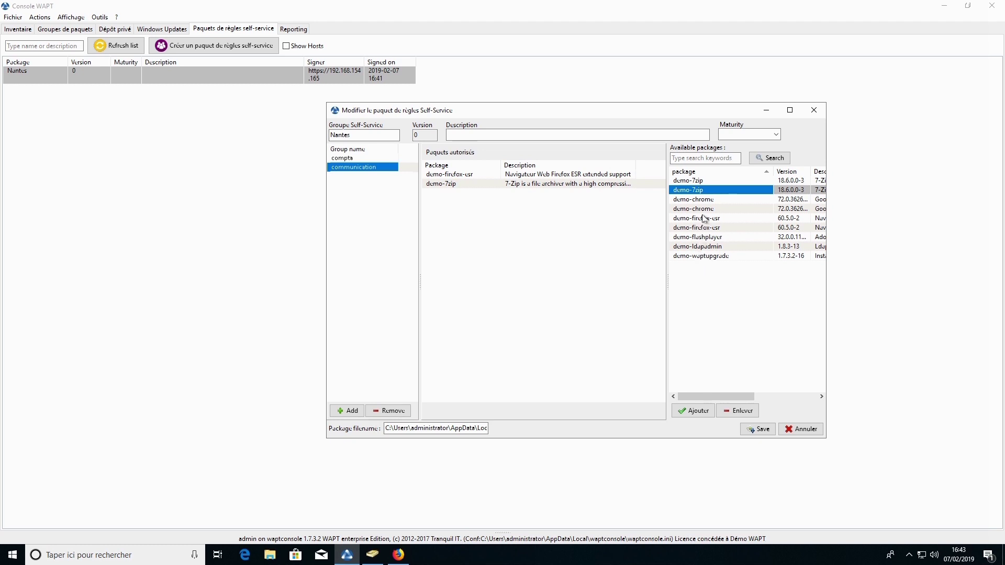
drag(684, 211, 652, 267)
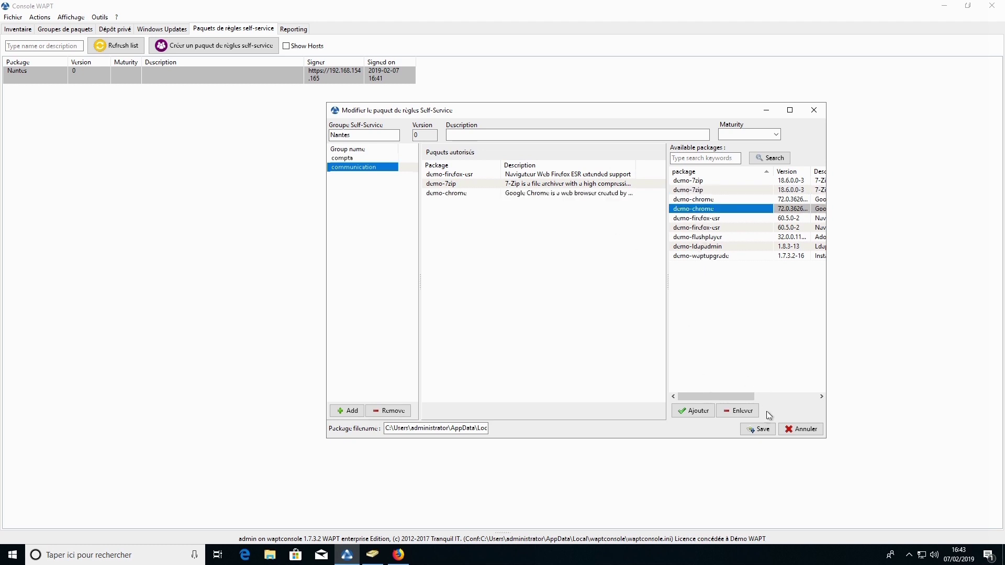
click(754, 429)
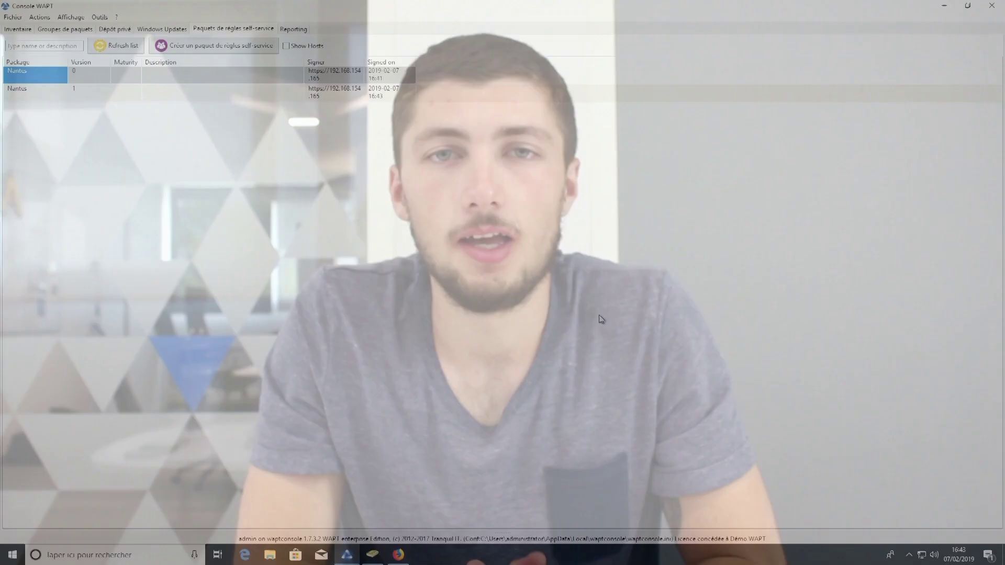